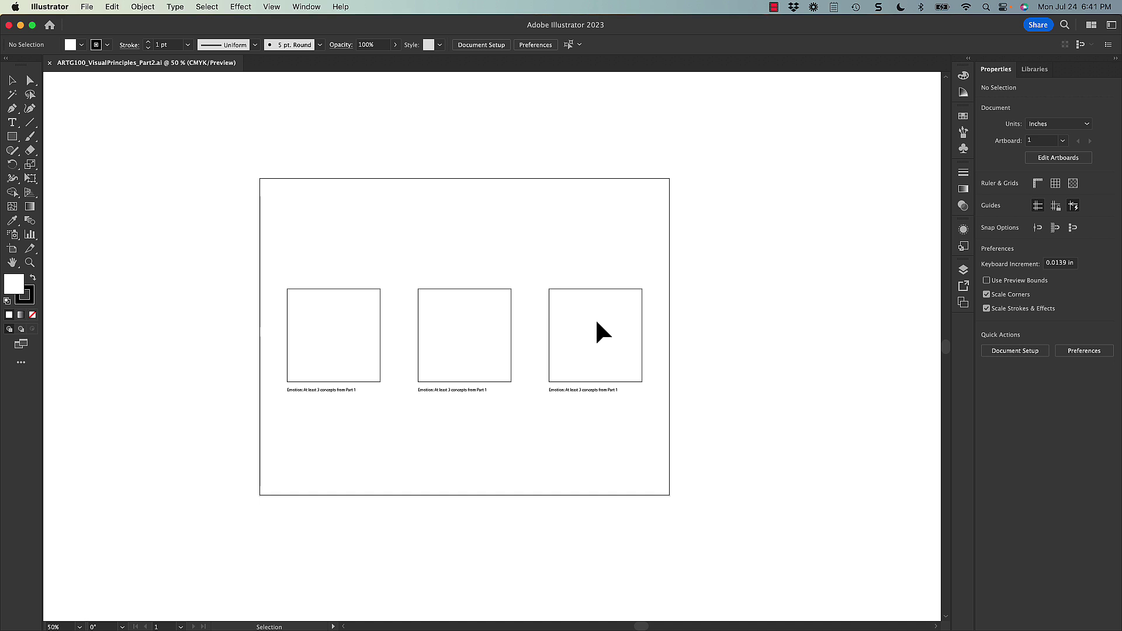
# Save the template as a new .ai file with the student's name prefixed, keeping default Illustrator options
pyautogui.click(88, 8)
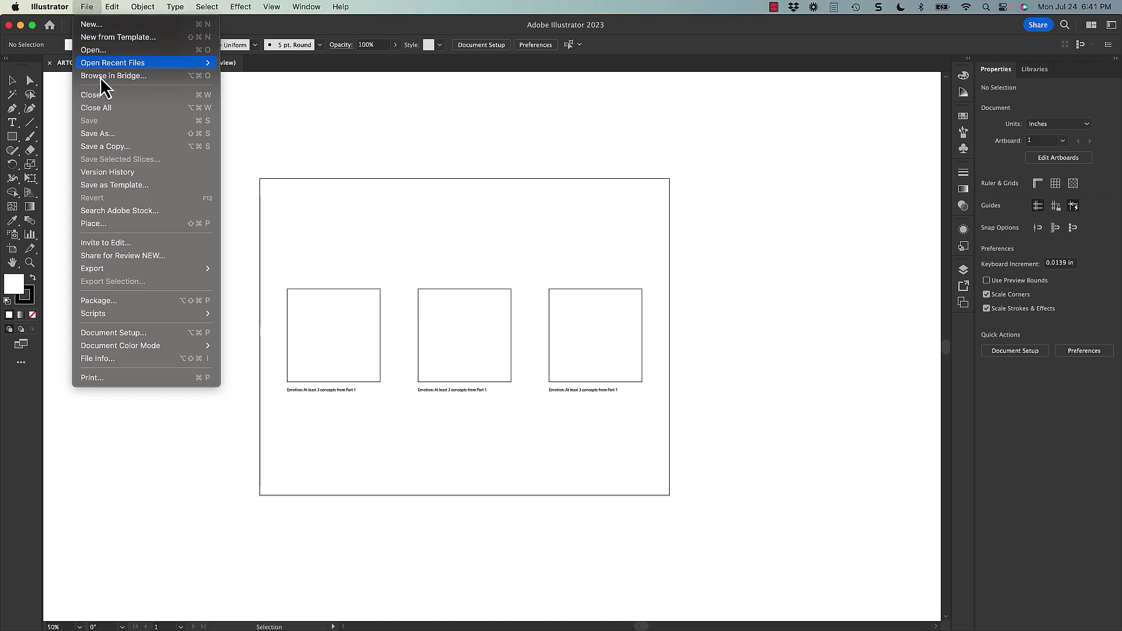
pyautogui.click(115, 137)
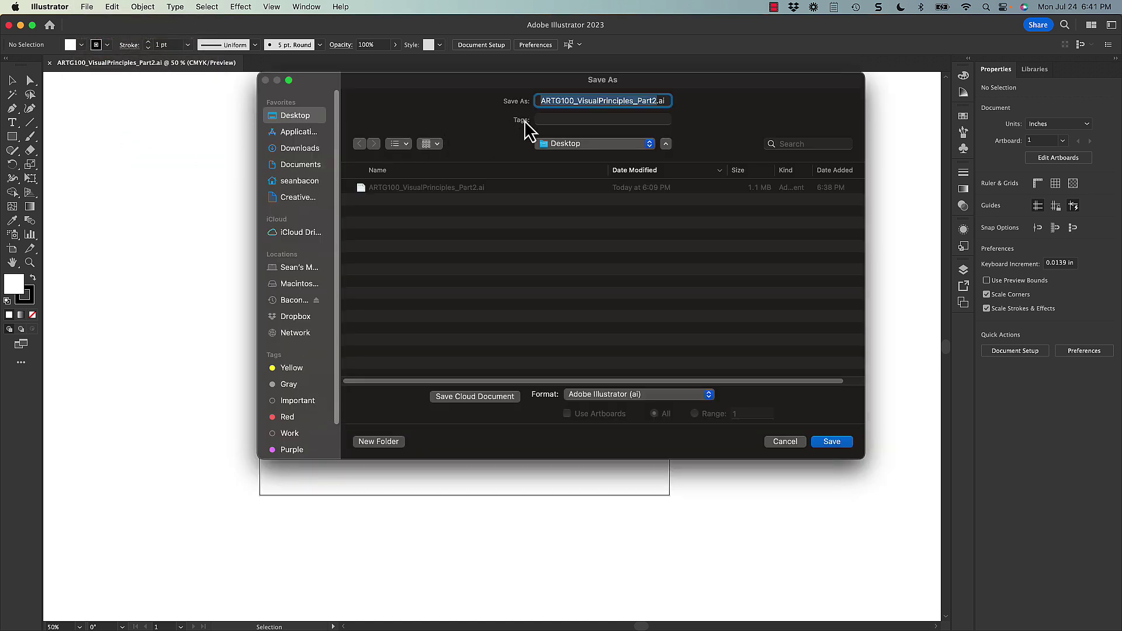
pyautogui.press('Left')
pyautogui.write('SBA')
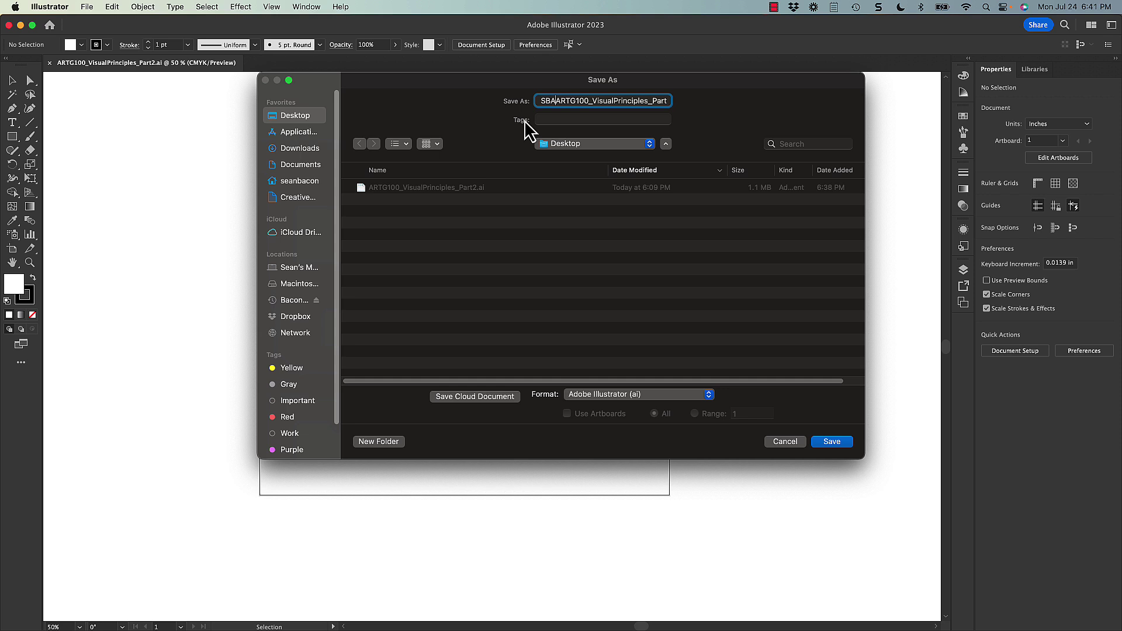
pyautogui.press('BackSpace')
pyautogui.write('acon_')
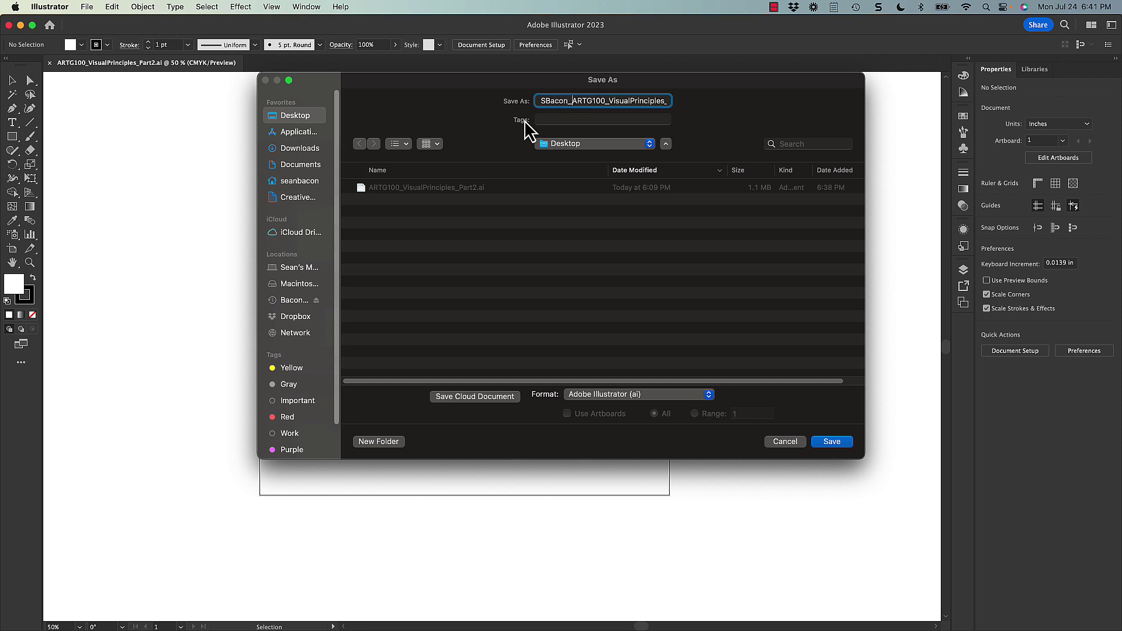
pyautogui.click(845, 444)
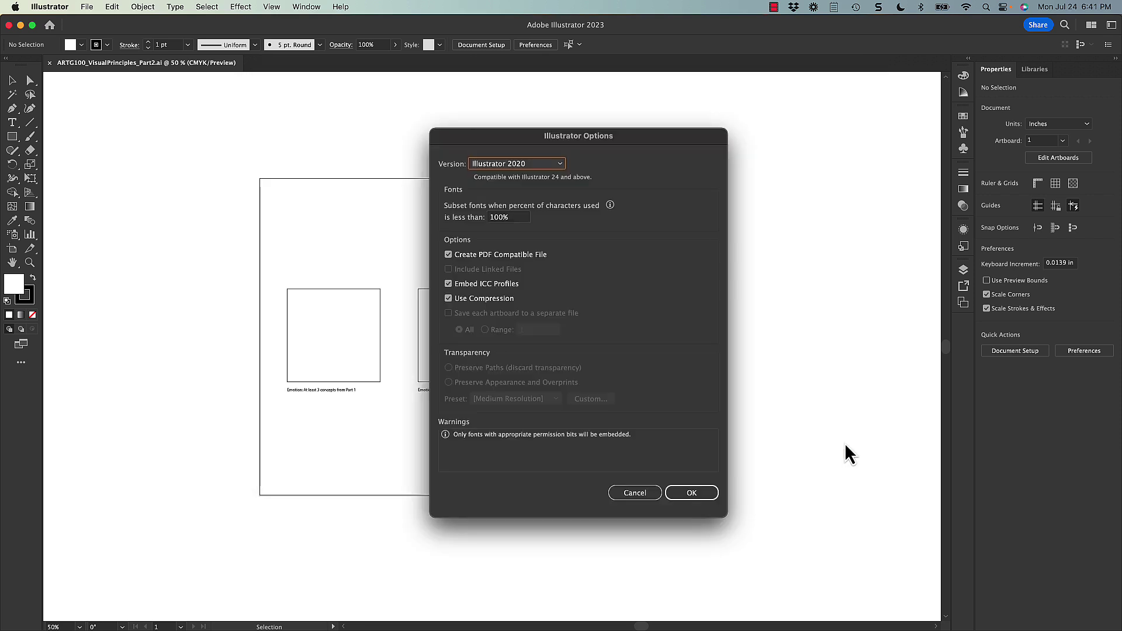
pyautogui.click(710, 496)
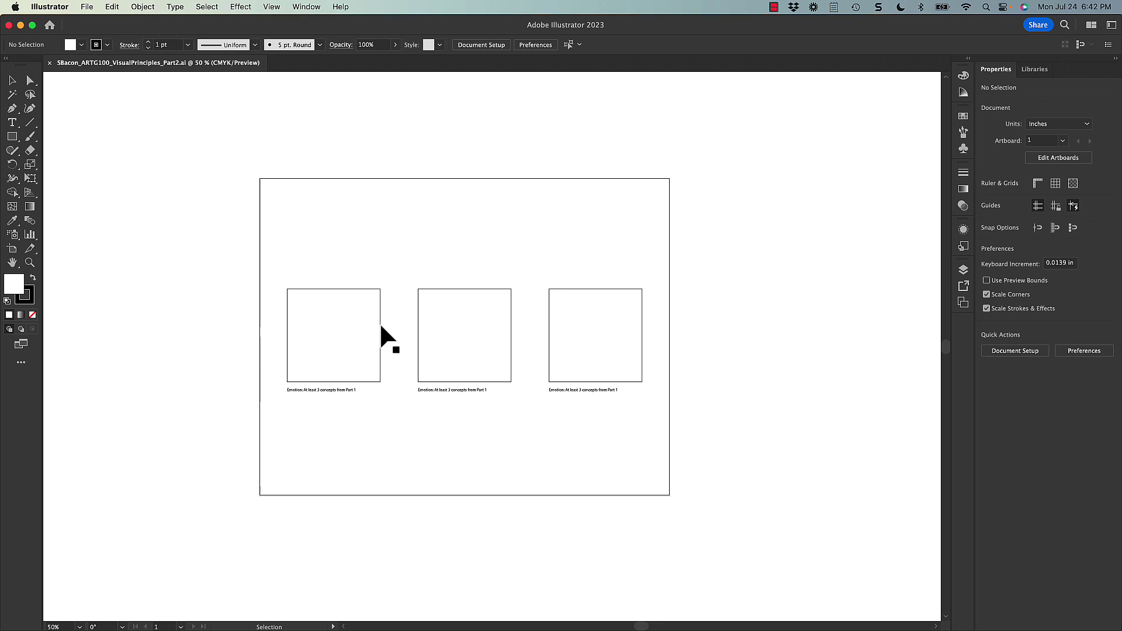
# Check the three Emotion captions, then zoom in on the first caption
pyautogui.click(334, 390)
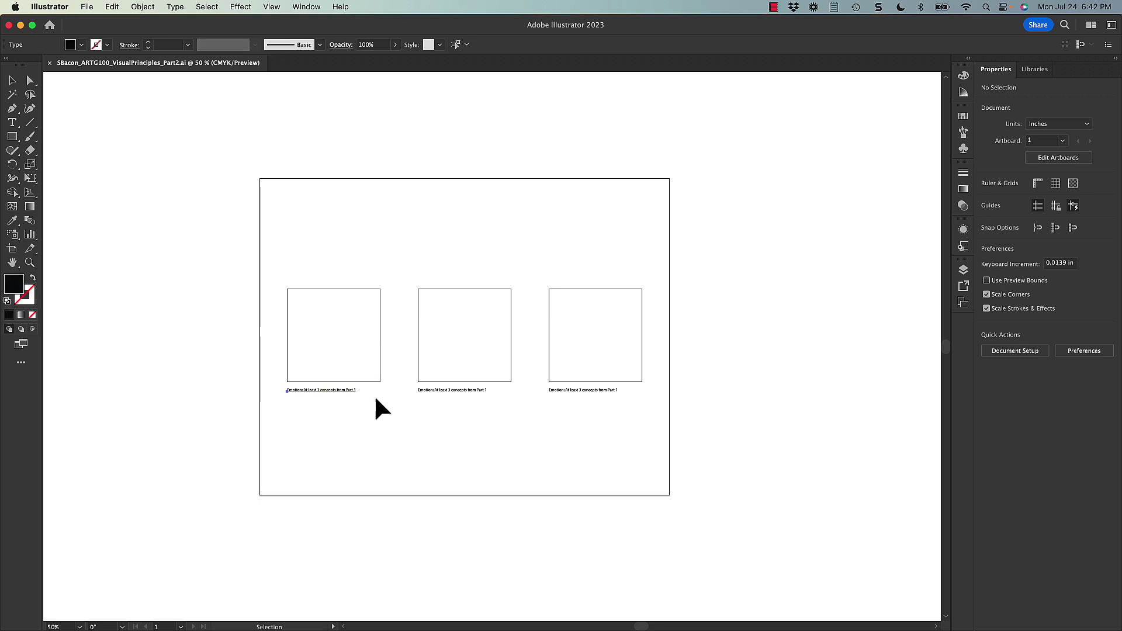
pyautogui.click(461, 390)
pyautogui.click(552, 391)
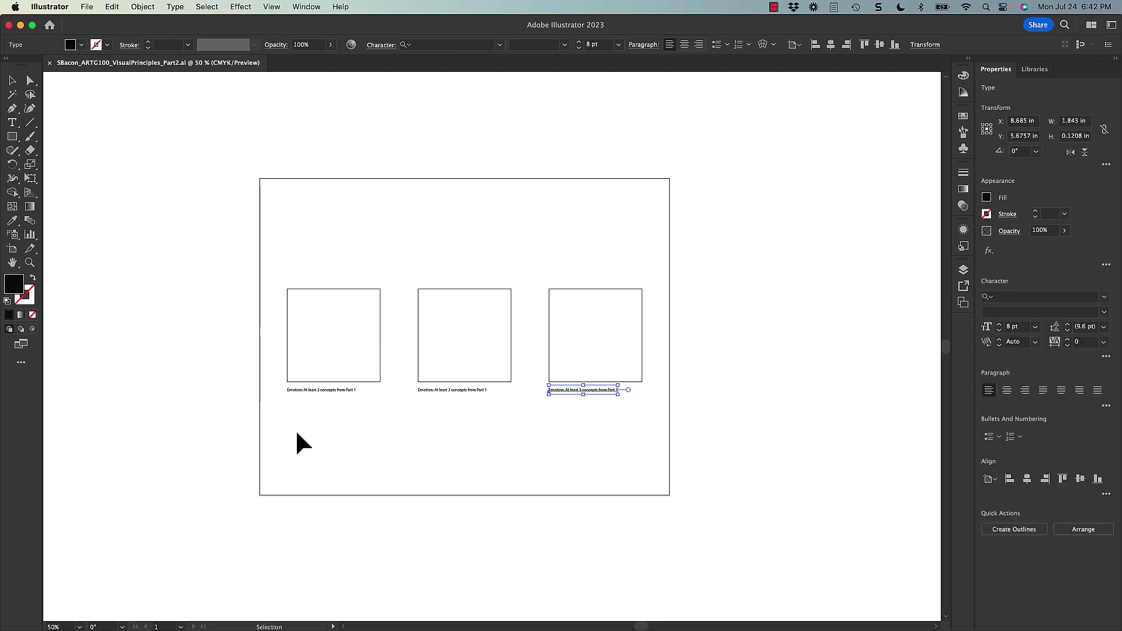
pyautogui.click(294, 439)
pyautogui.press('super+equal')
pyautogui.press('super+equal')
pyautogui.press('super+equal')
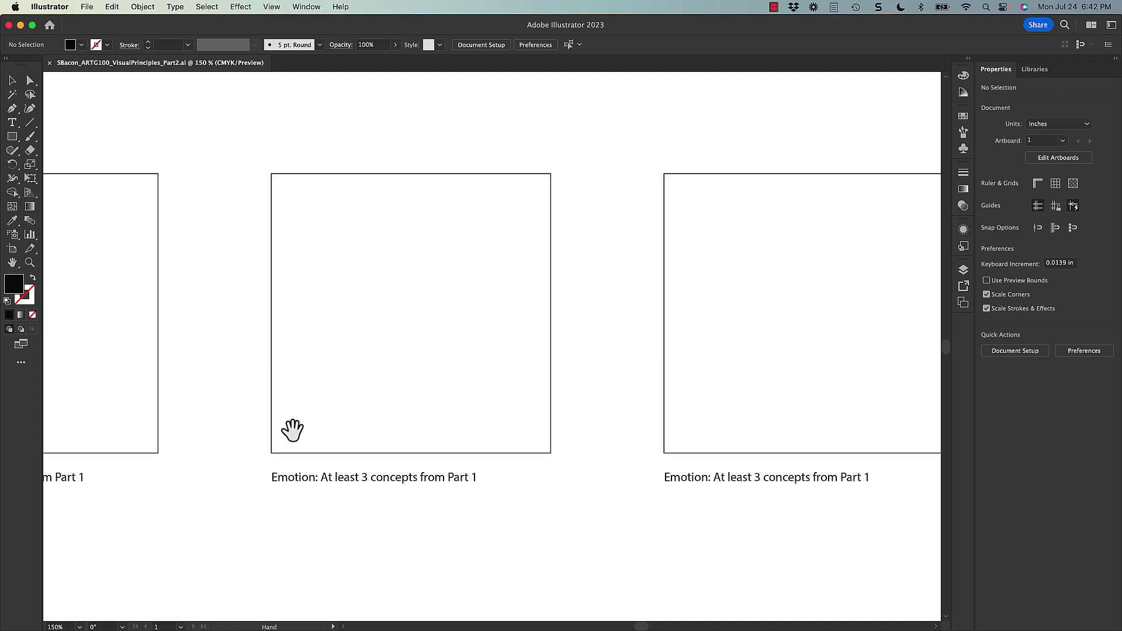
pyautogui.scroll(-5, 334, 403)
pyautogui.hscroll(5, 333, 403)
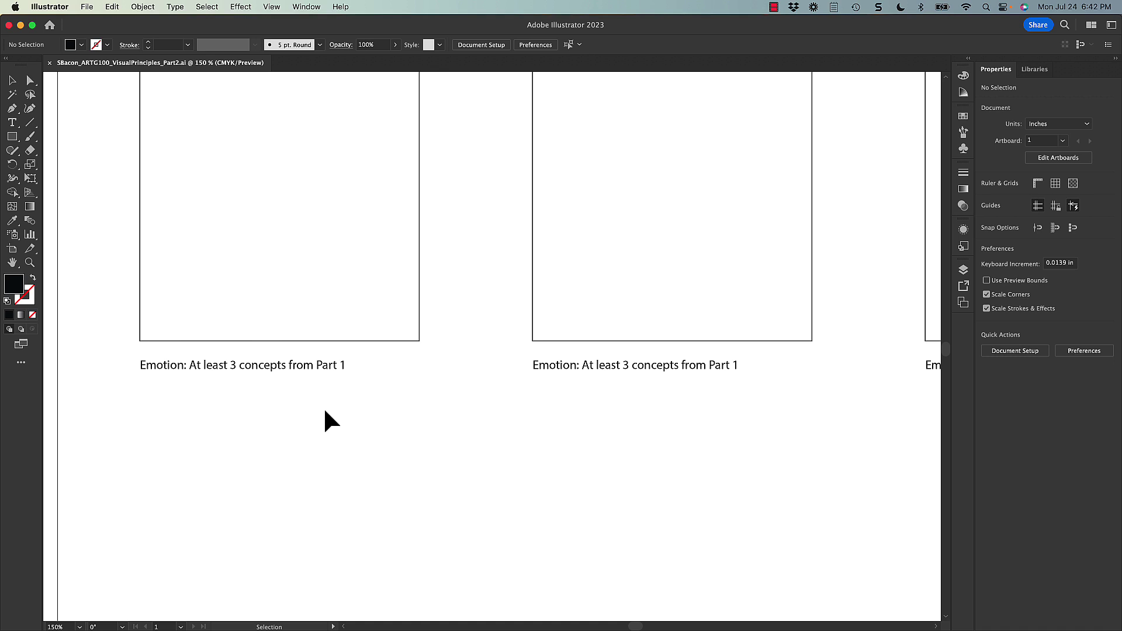
# Rewrite the first caption as 'Joy: Symmetry, Emphasis, Reptition, Scale'
pyautogui.click(174, 365)
pyautogui.doubleClick(181, 363)
pyautogui.moveTo(183, 363); pyautogui.dragTo(126, 364)
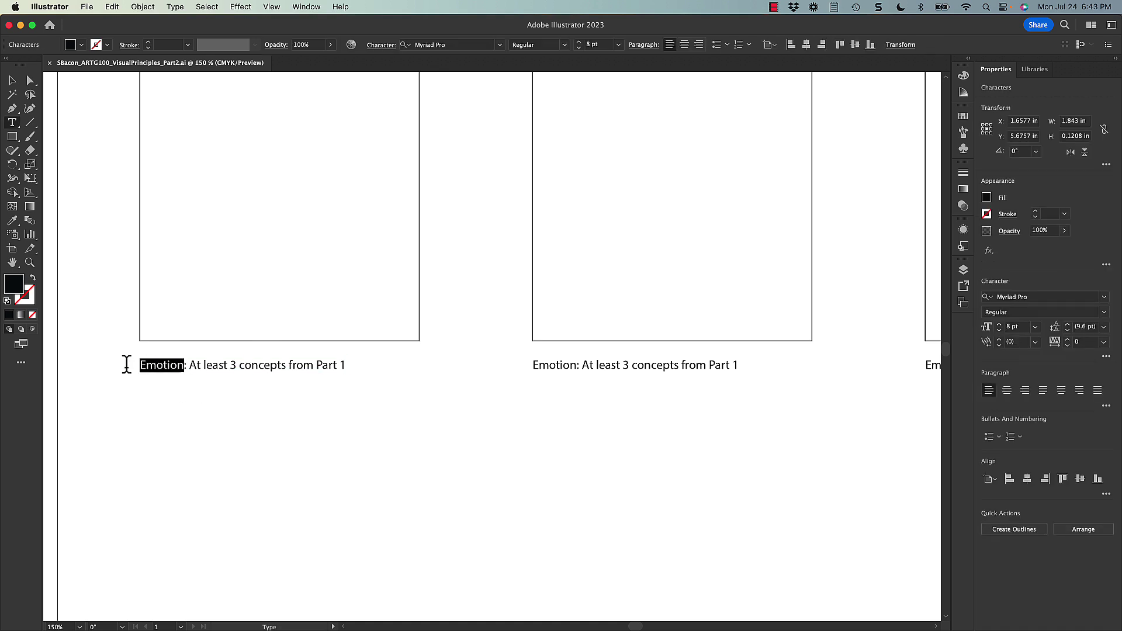
pyautogui.write('Joy')
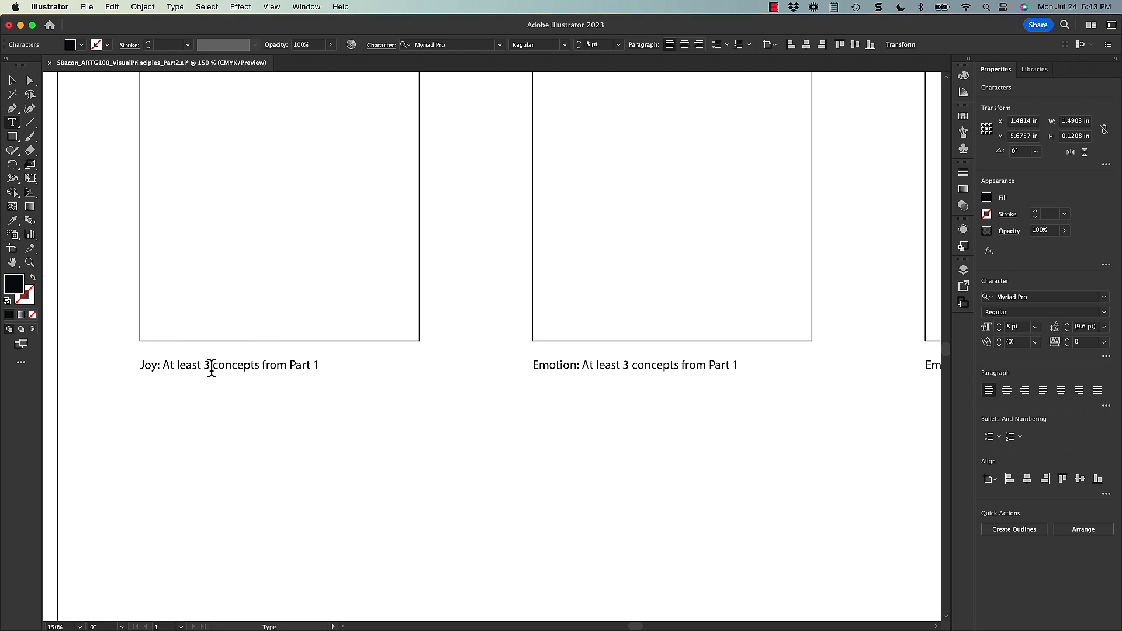
pyautogui.moveTo(163, 364); pyautogui.dragTo(321, 364)
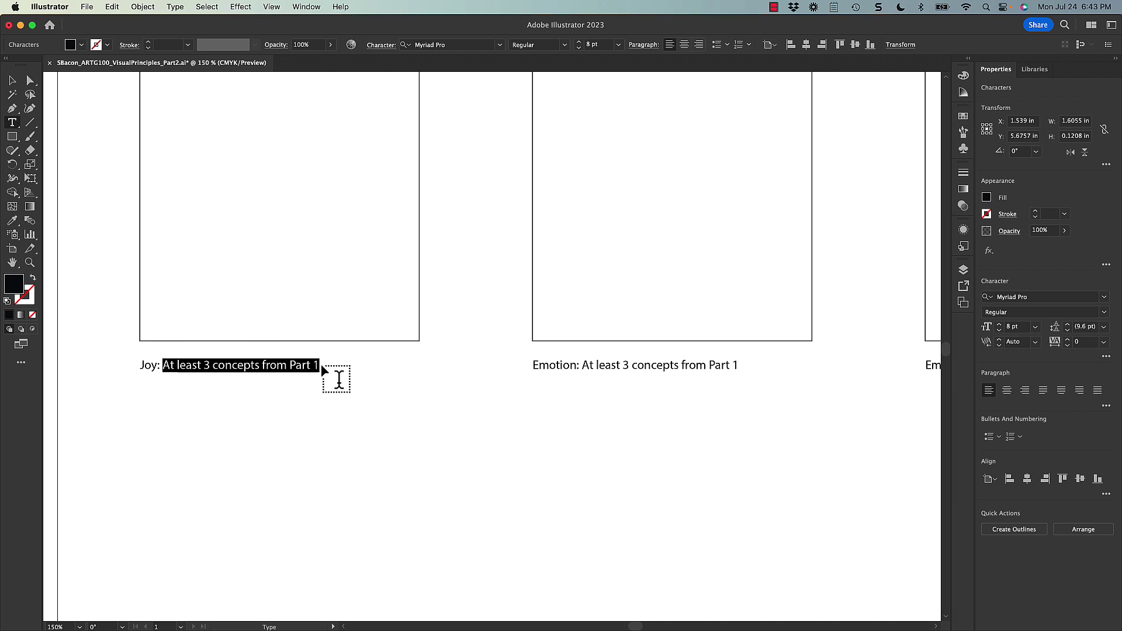
pyautogui.write('Symm')
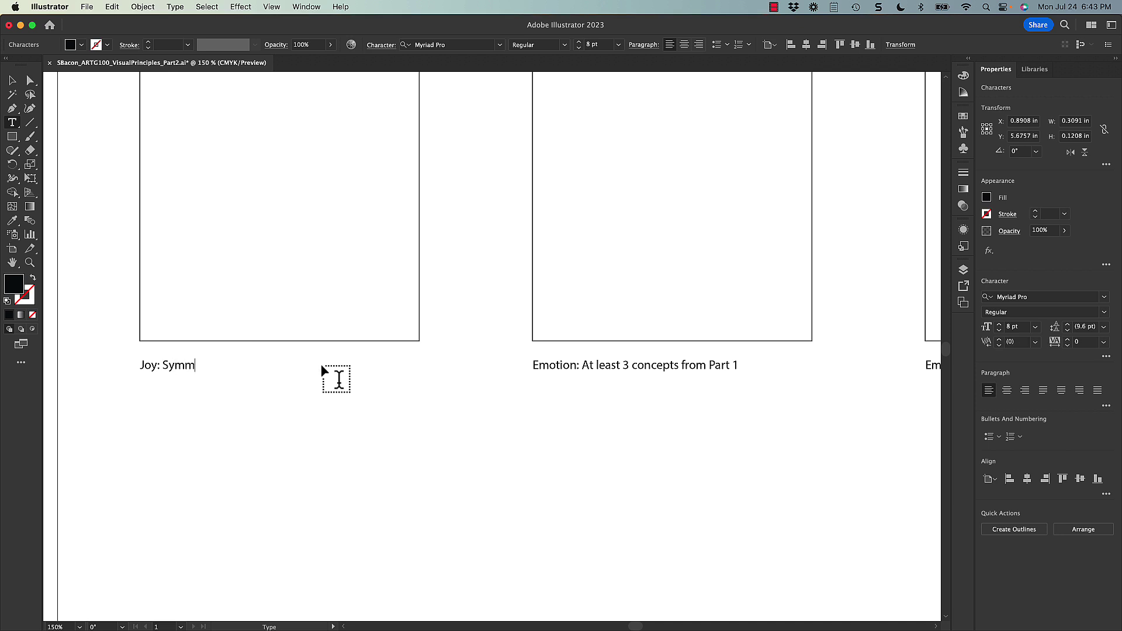
pyautogui.write('etry, Emphasis, Reptition')
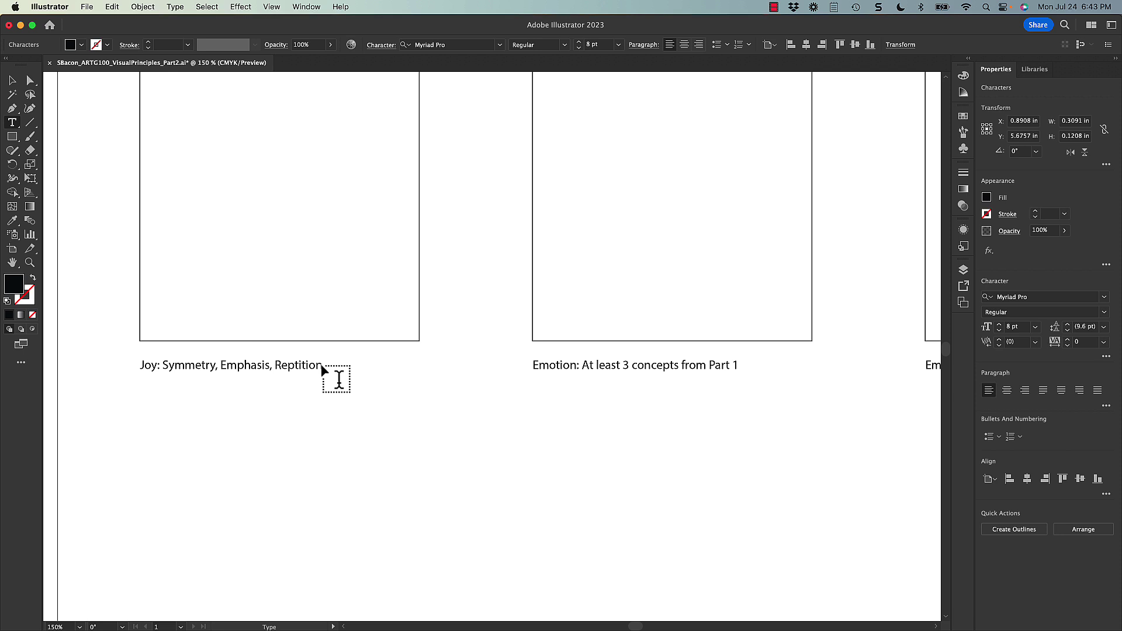
pyautogui.write(', Scale')
# Deselect the edited caption, fit the artboard in view, and save the changes
pyautogui.click(15, 86)
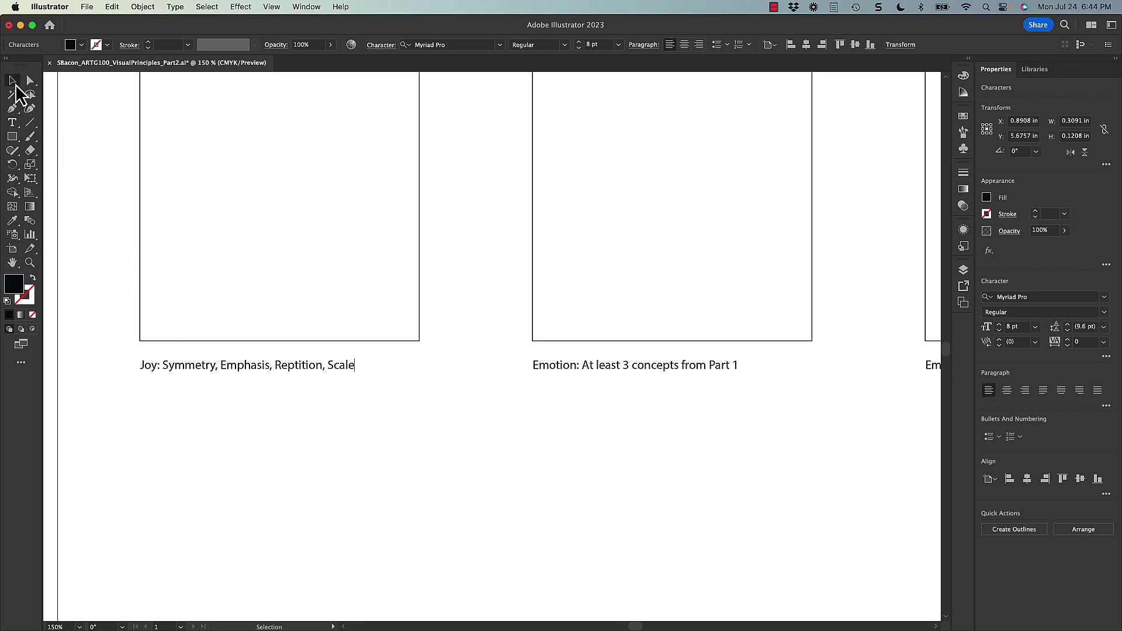
pyautogui.click(80, 156)
pyautogui.press('super+0')
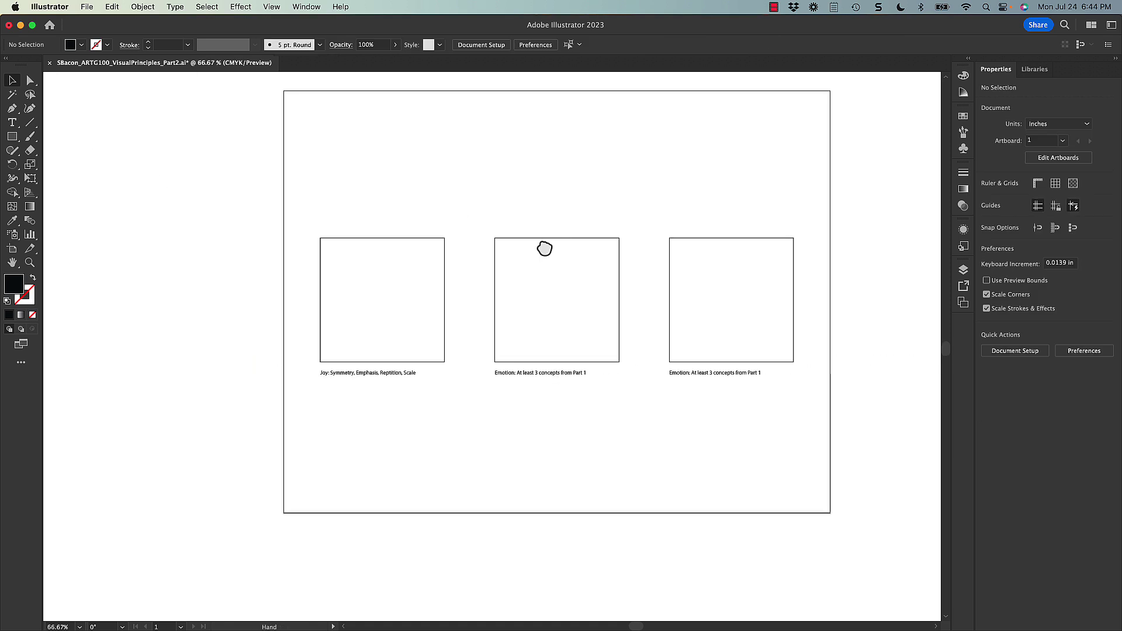
pyautogui.moveTo(544, 248); pyautogui.dragTo(485, 304)
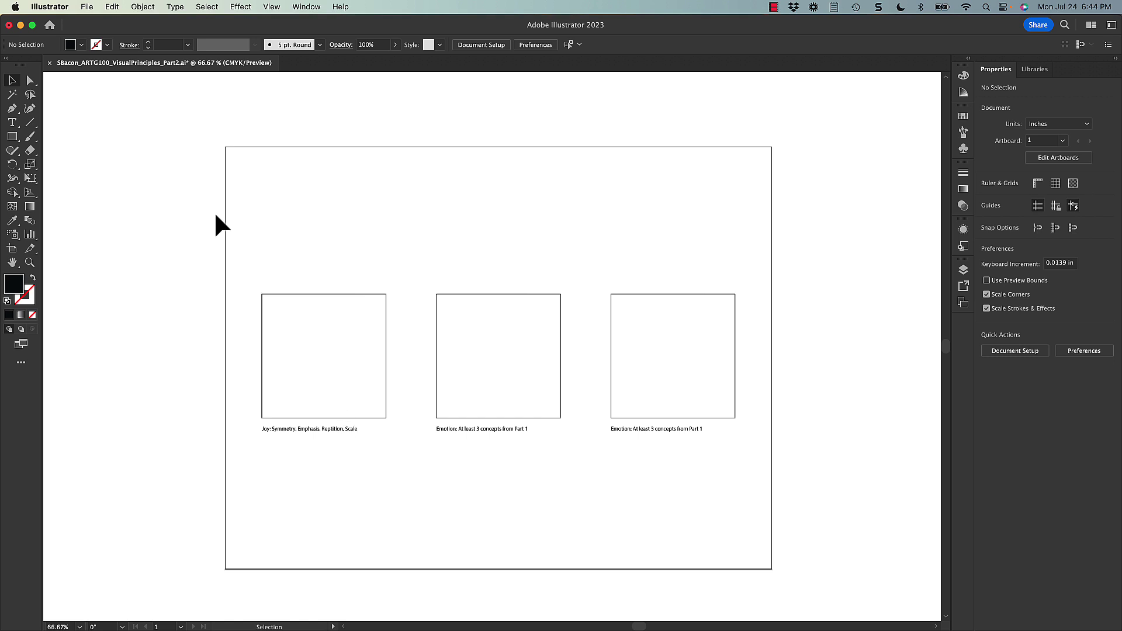
pyautogui.press('super+s')
# Save a copy in Adobe PDF format with the default PDF settings
pyautogui.click(89, 9)
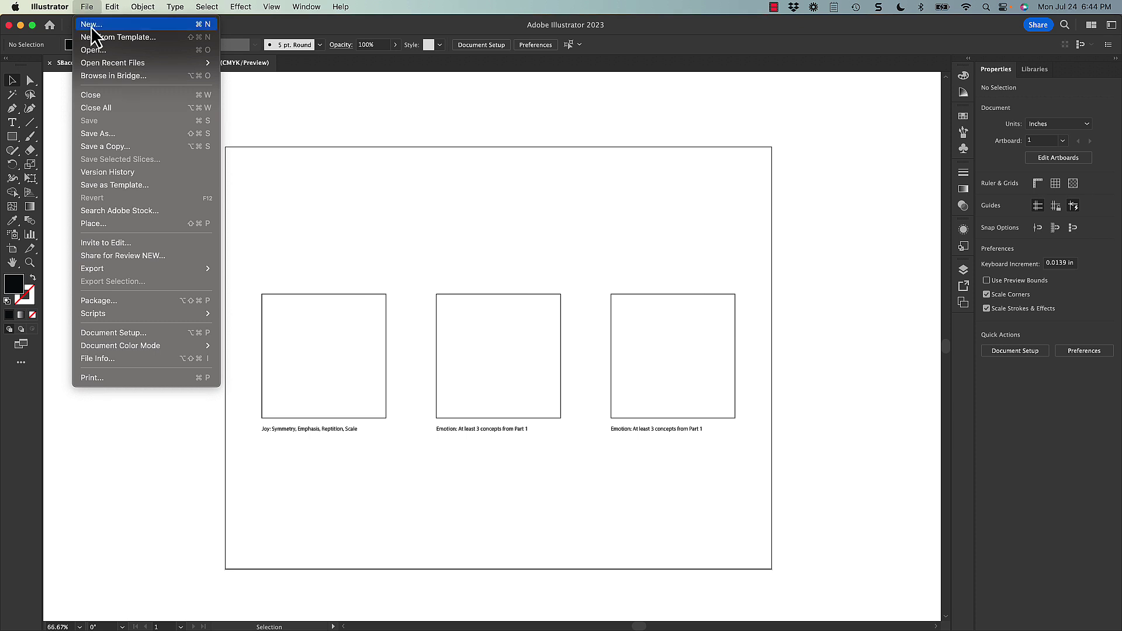
pyautogui.click(115, 135)
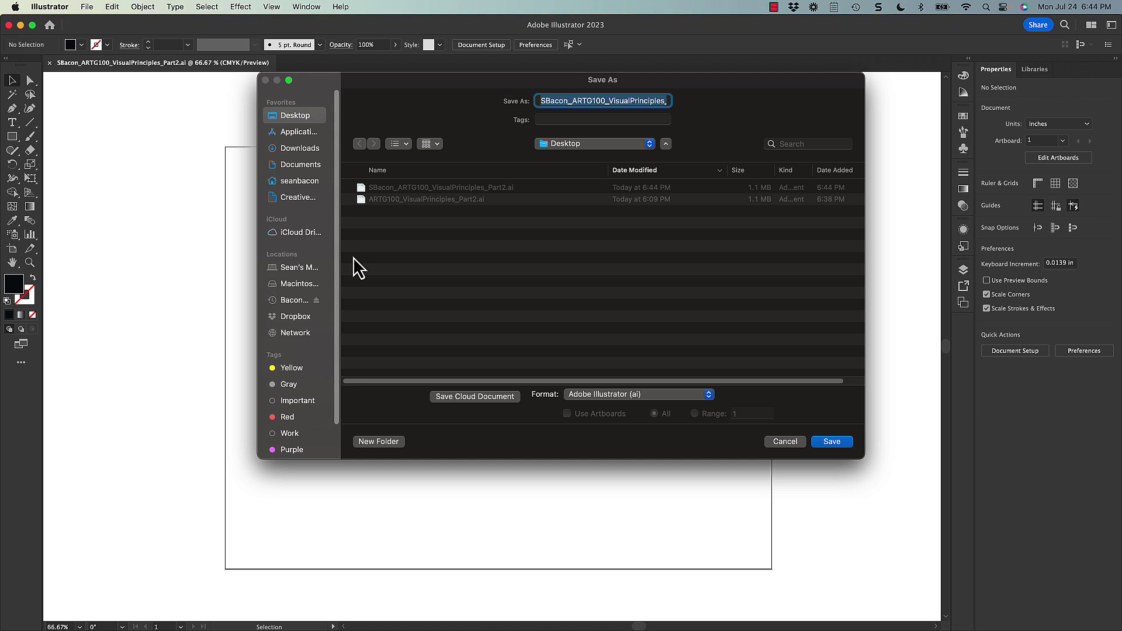
pyautogui.click(598, 397)
pyautogui.click(602, 434)
pyautogui.click(824, 443)
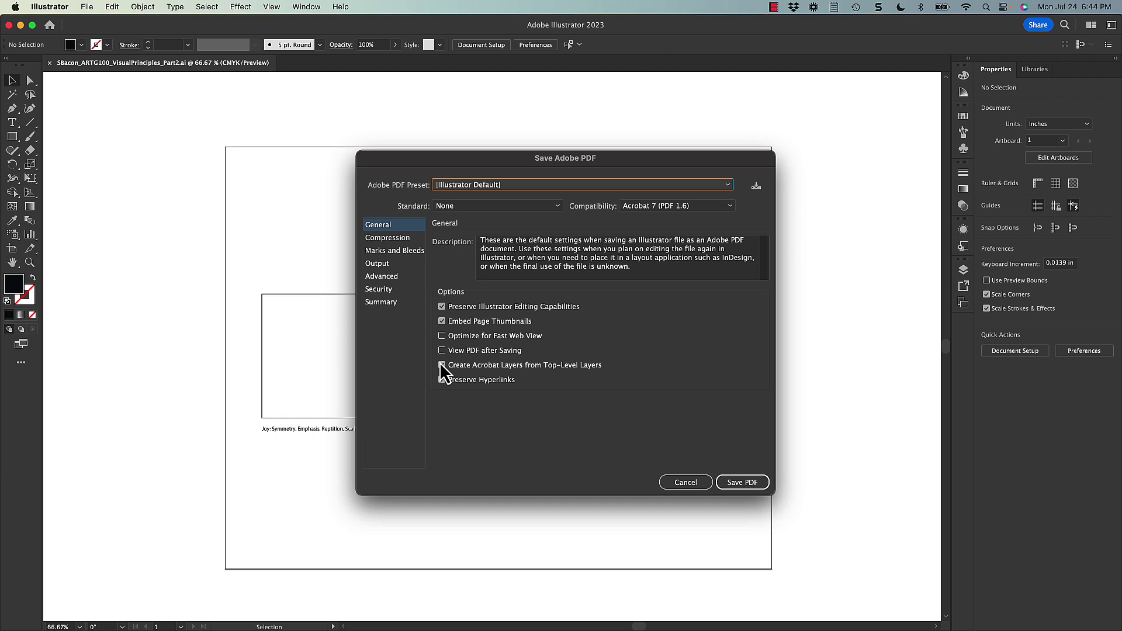
pyautogui.click(755, 484)
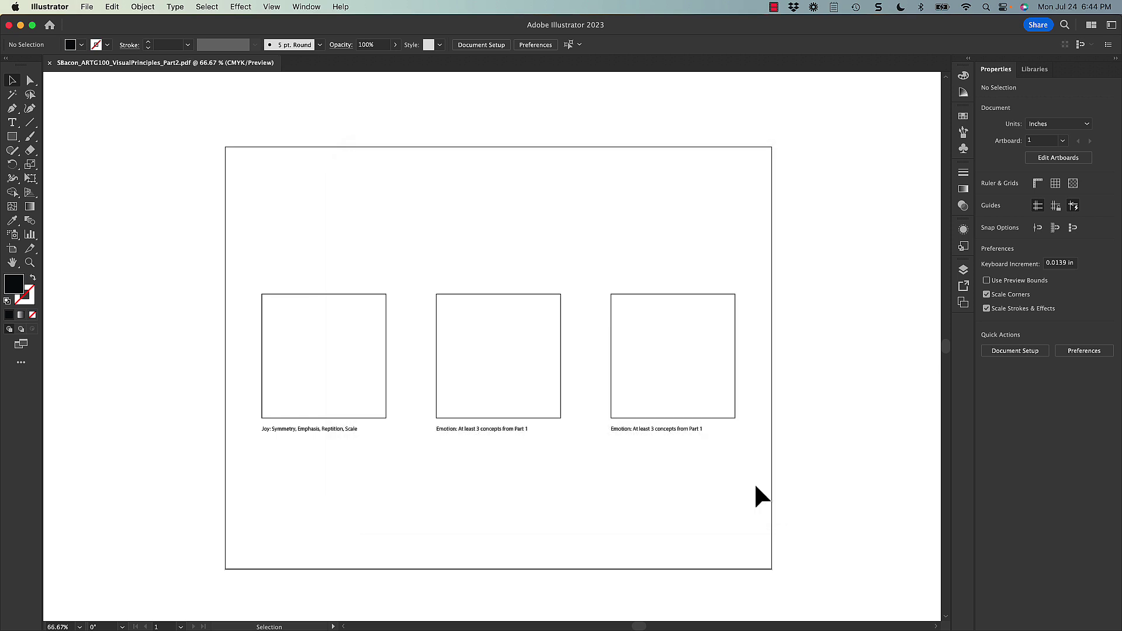